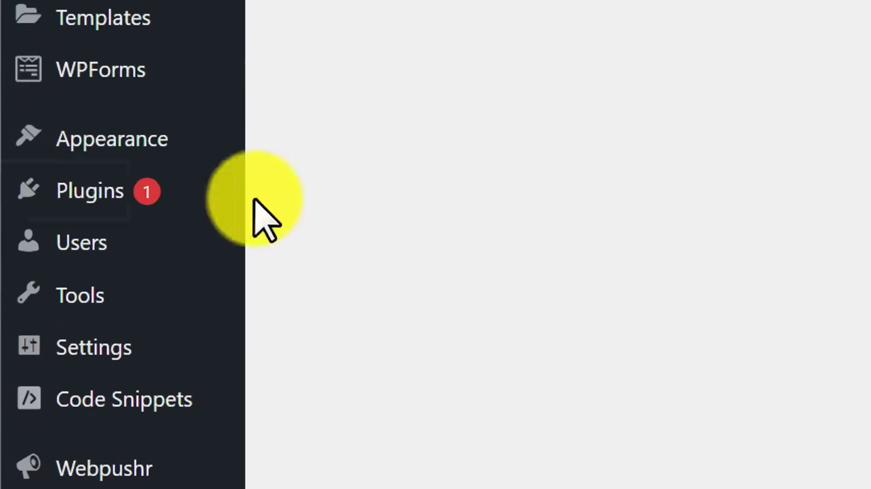
Step: Search the plugin directory for "loginpress", install the LoginPress login page customizer and activate it
mouse_move(94, 195)
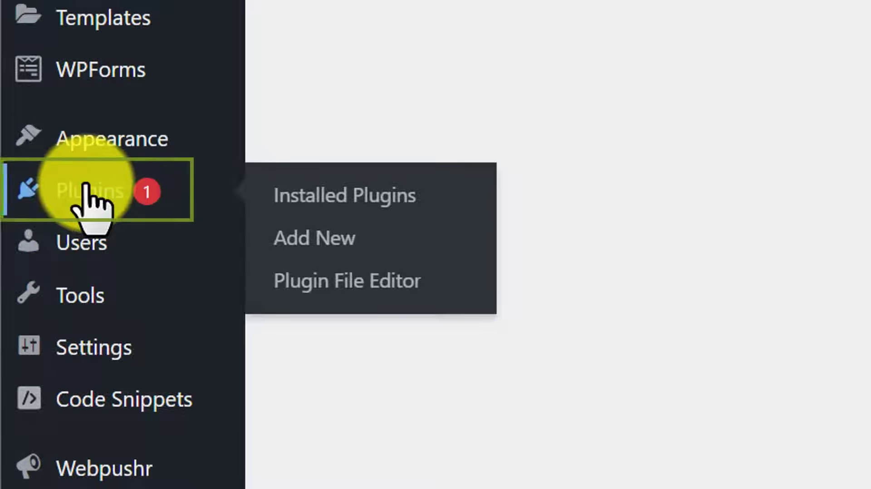
left_click(310, 236)
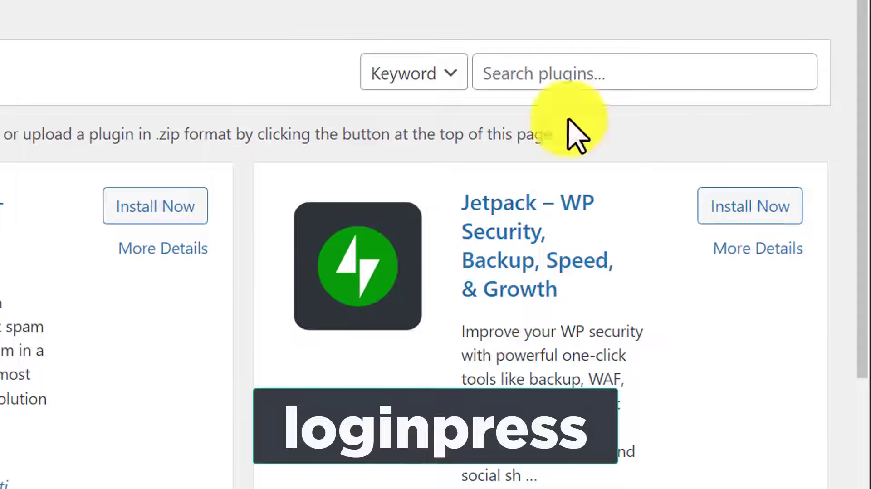
left_click(567, 72)
type("loginpress")
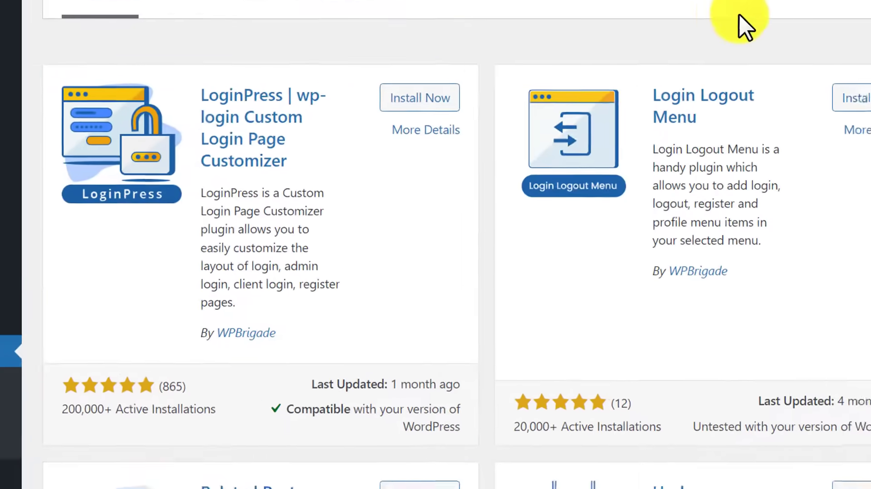
left_click(426, 101)
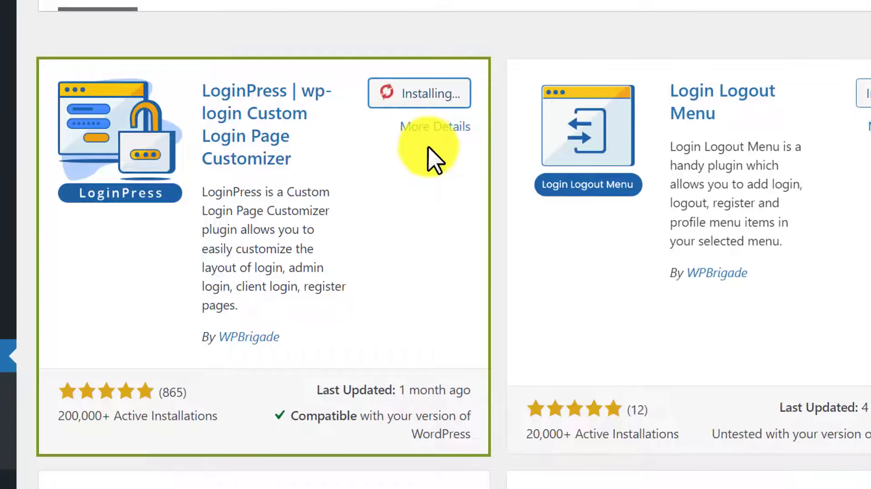
left_click(425, 94)
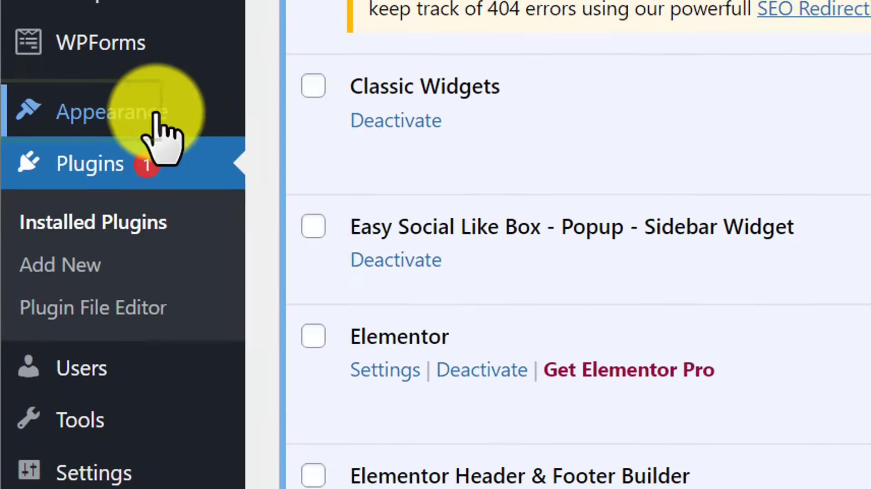
Step: Open the theme customizer in a separate browser tab and go to the LoginPress logo settings
mouse_move(154, 116)
left_click(310, 161)
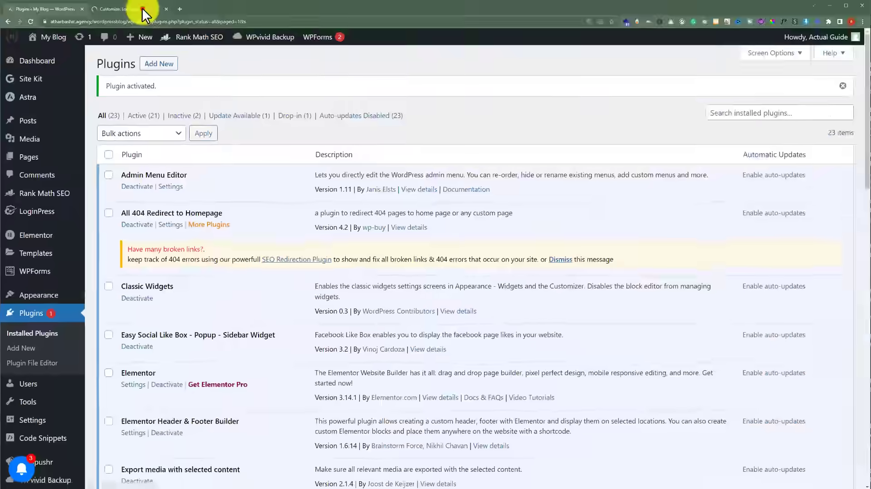
left_click(143, 8)
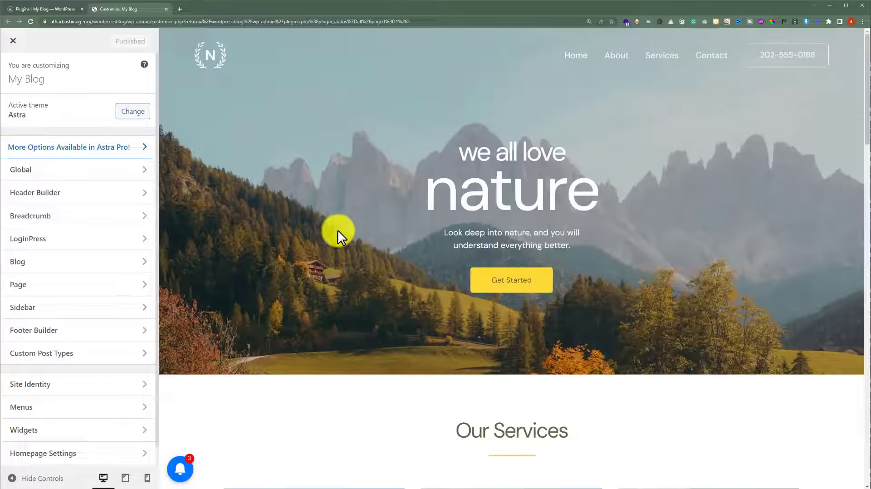
left_click(29, 238)
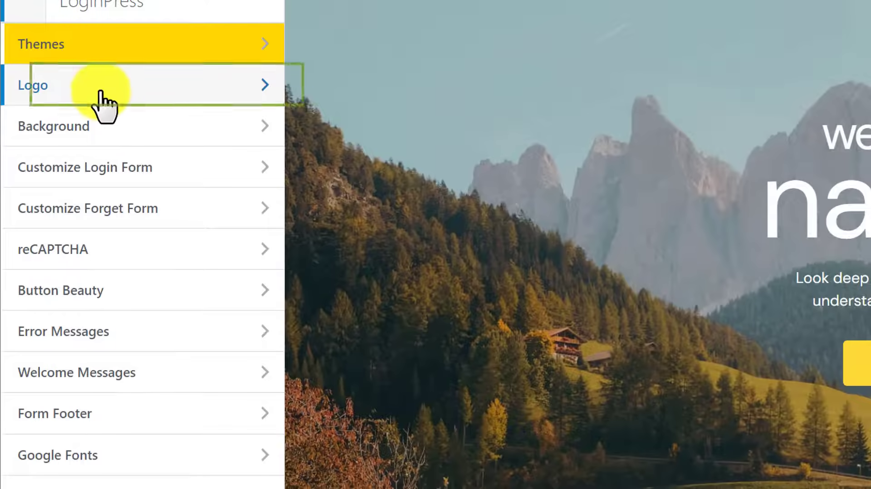
left_click(97, 90)
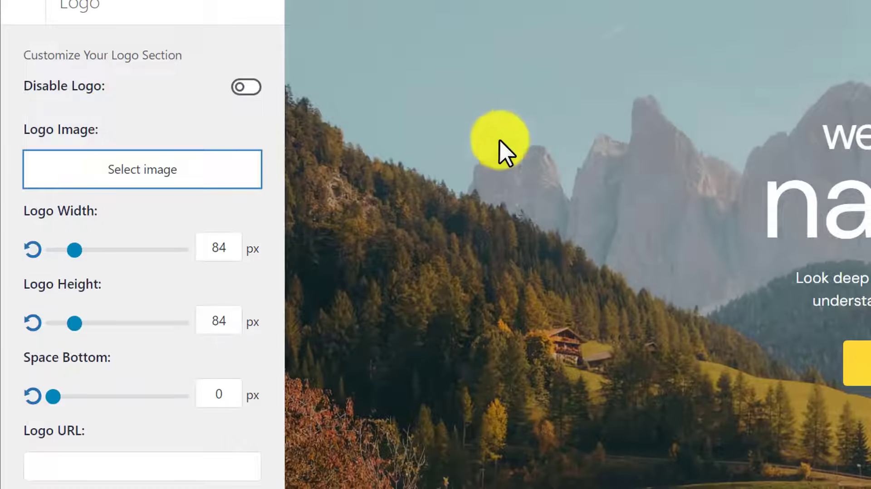
Step: Use the Clutch image as the login page logo, set it to 200 px wide and 80 px high, and publish
left_click(177, 172)
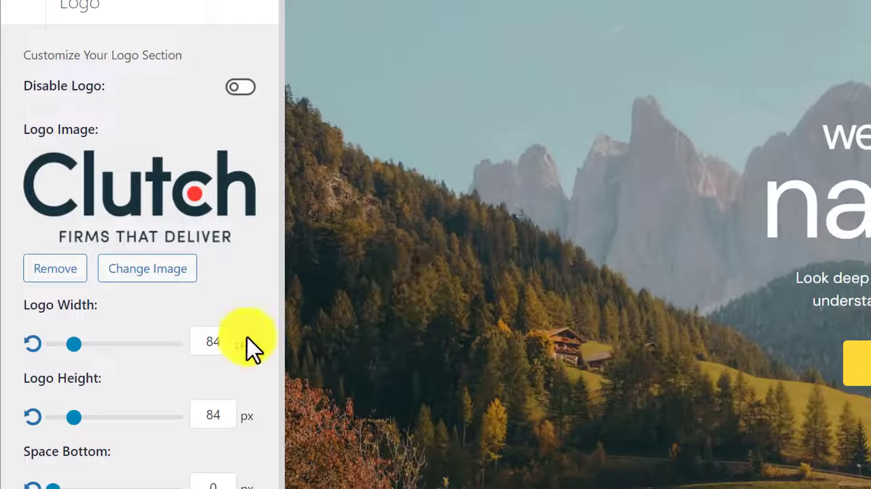
double_click(219, 341)
type("20")
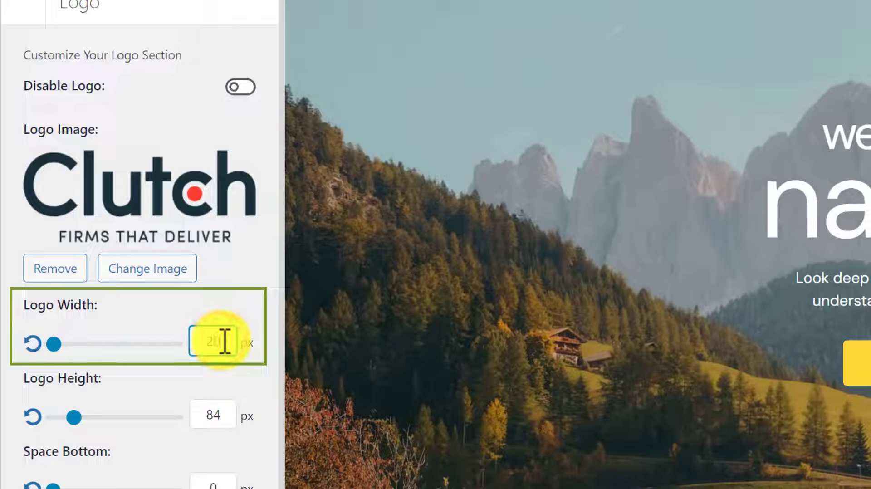
type("0")
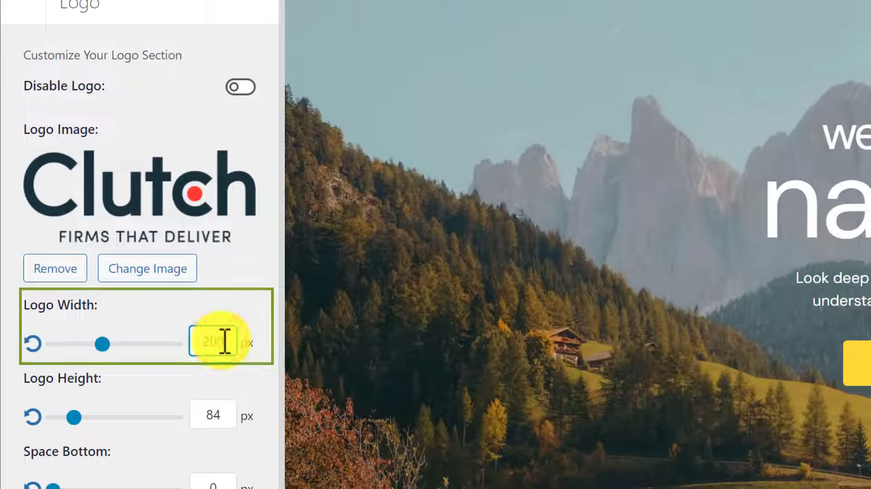
left_click(220, 416)
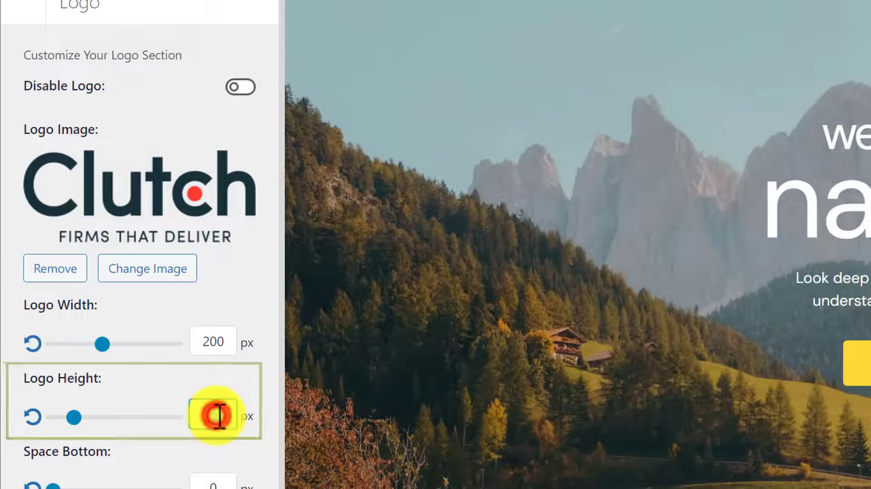
left_click(246, 392)
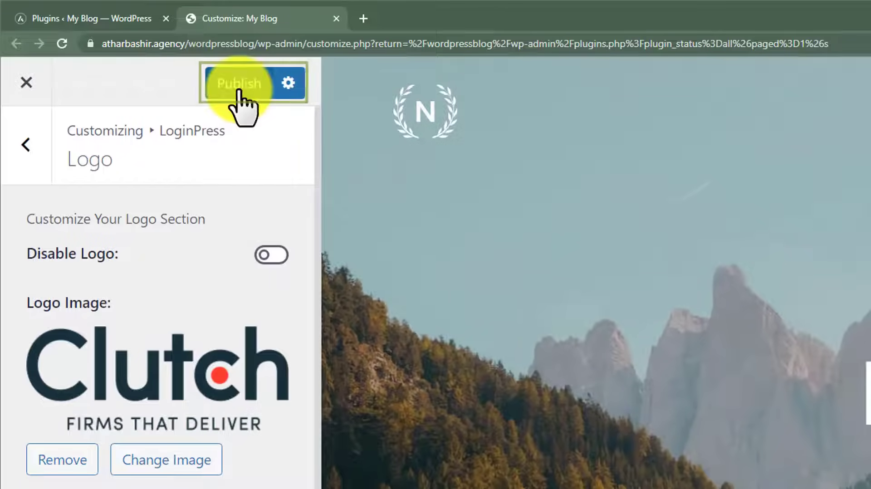
left_click(224, 19)
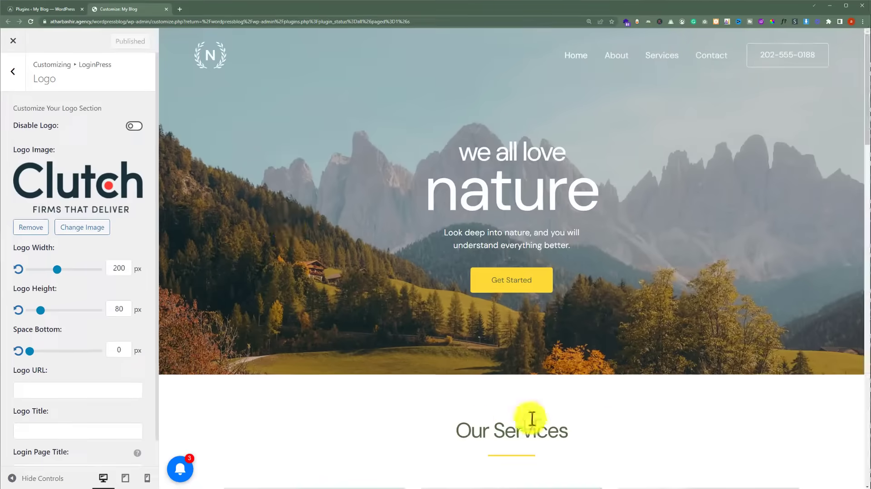
Step: Check the logo on the login page in the incognito window, and return to the customizer
left_click(614, 478)
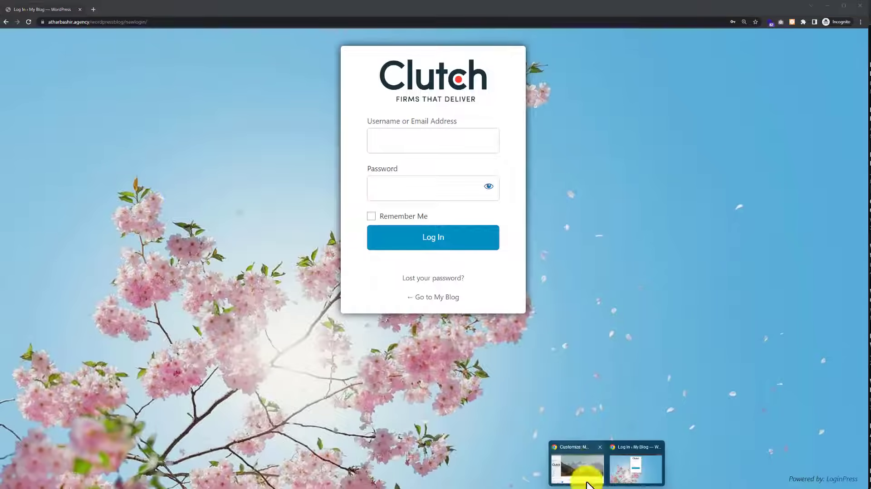
left_click(583, 472)
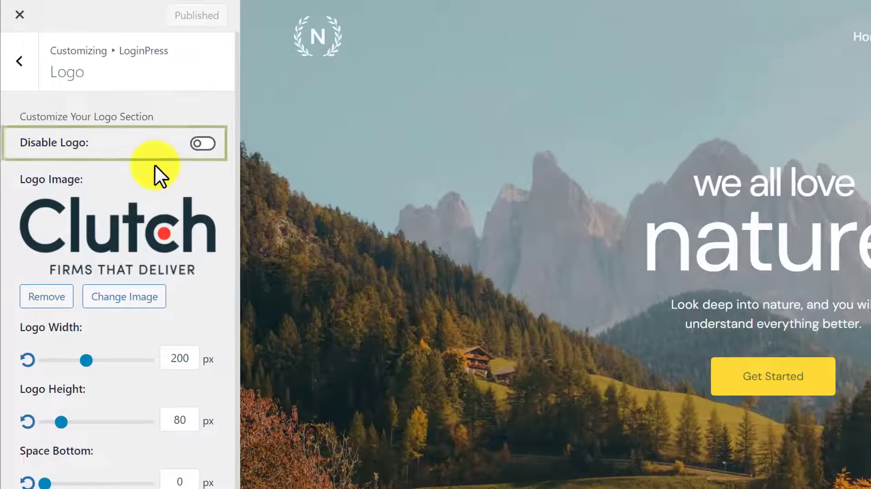
Step: Turn the Disable Logo option on and back off
left_click(205, 144)
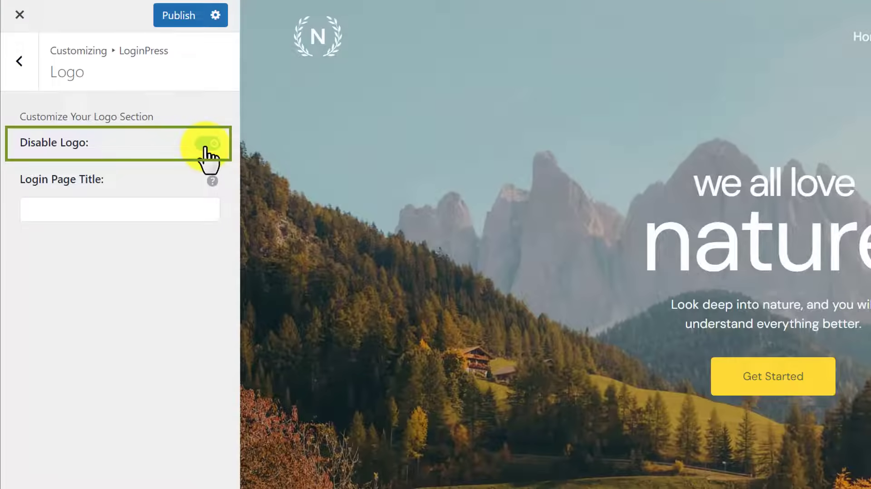
left_click(205, 144)
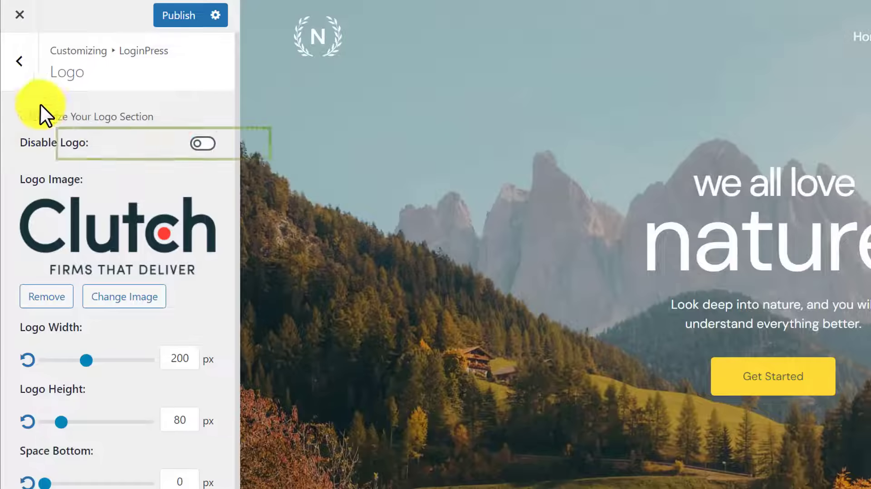
Step: Leave the logo settings and open the LoginPress background settings
left_click(20, 81)
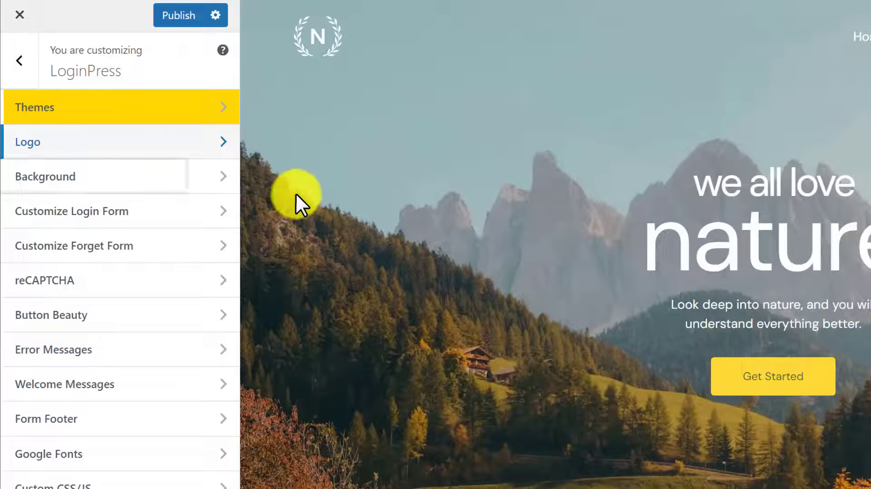
left_click(108, 175)
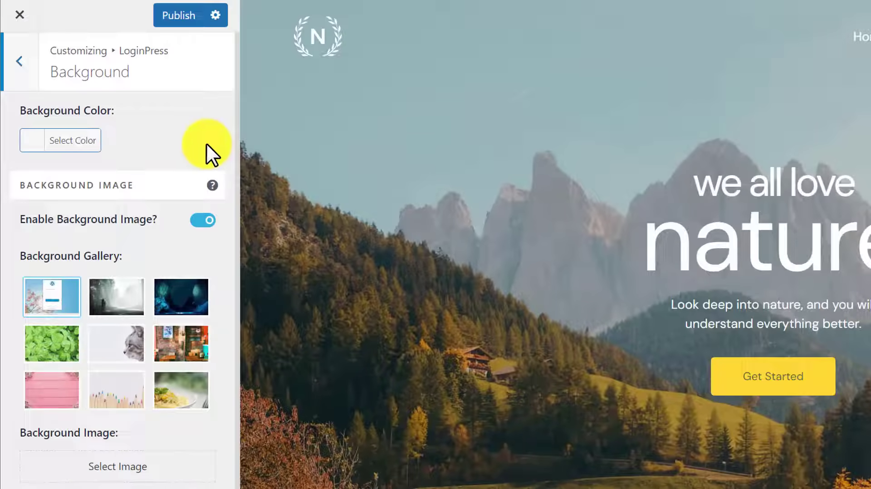
left_click(31, 144)
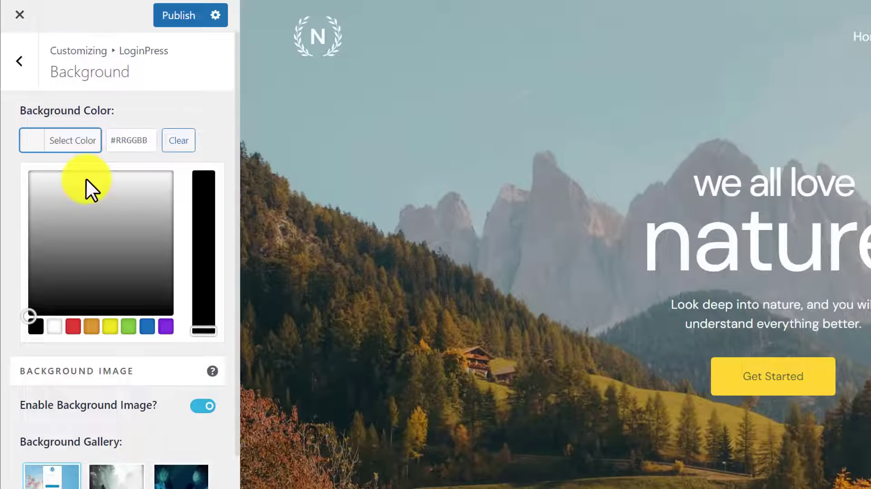
left_click(3, 175)
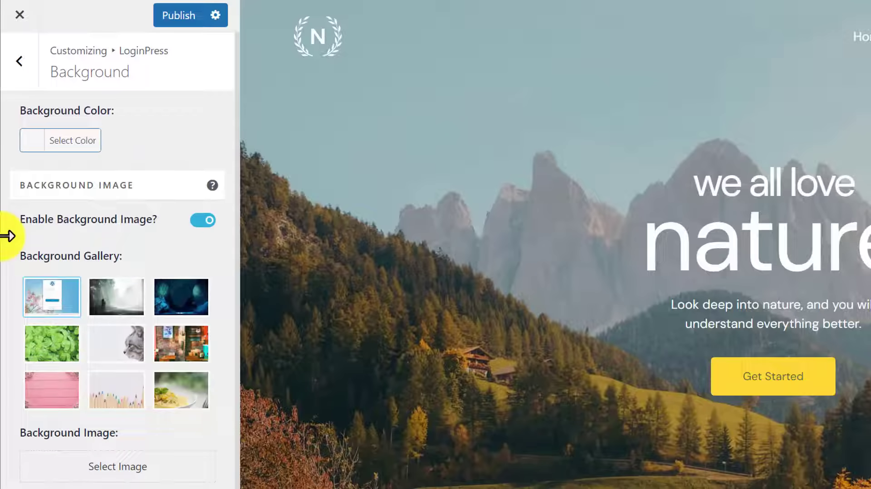
left_click(65, 469)
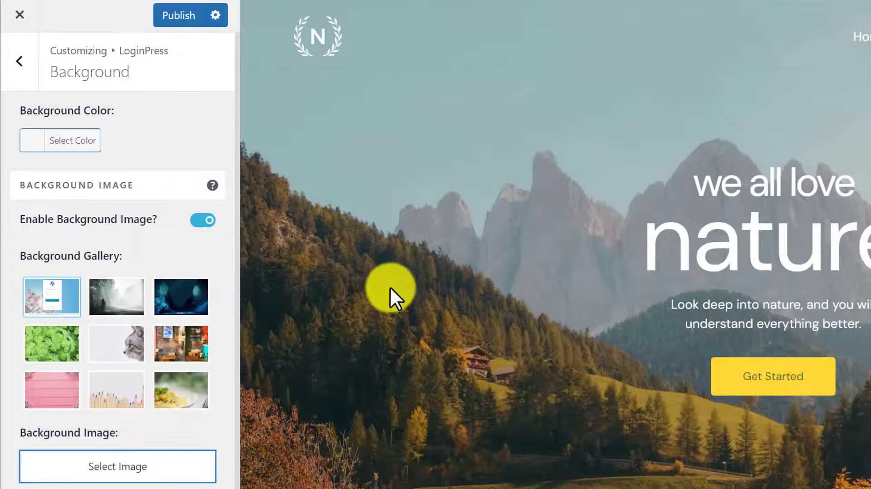
Step: Choose the dark blue gallery picture as the login page background image and publish the change
left_click(187, 301)
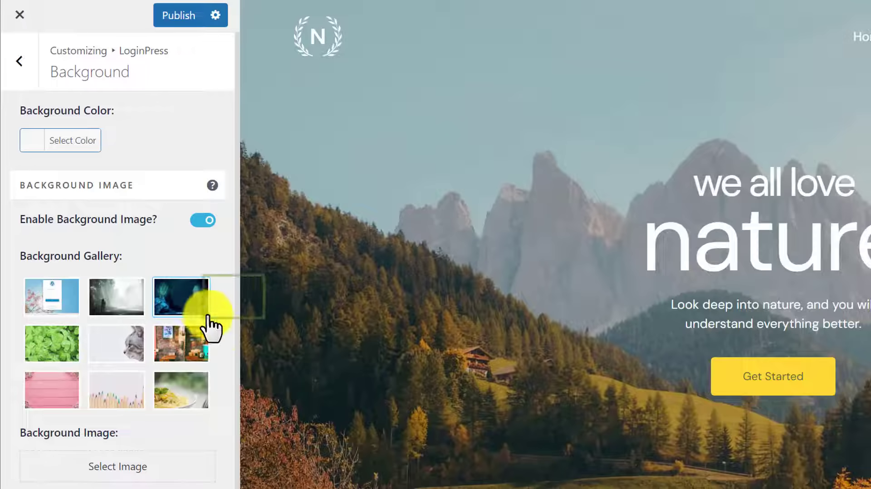
left_click(165, 24)
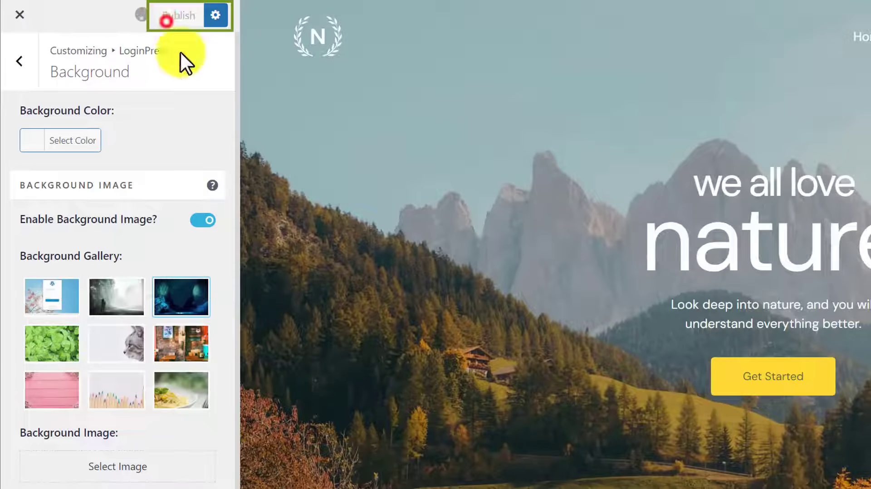
Step: Set the form background color to yellow in the Customize Login Form settings and publish the change
left_click(20, 75)
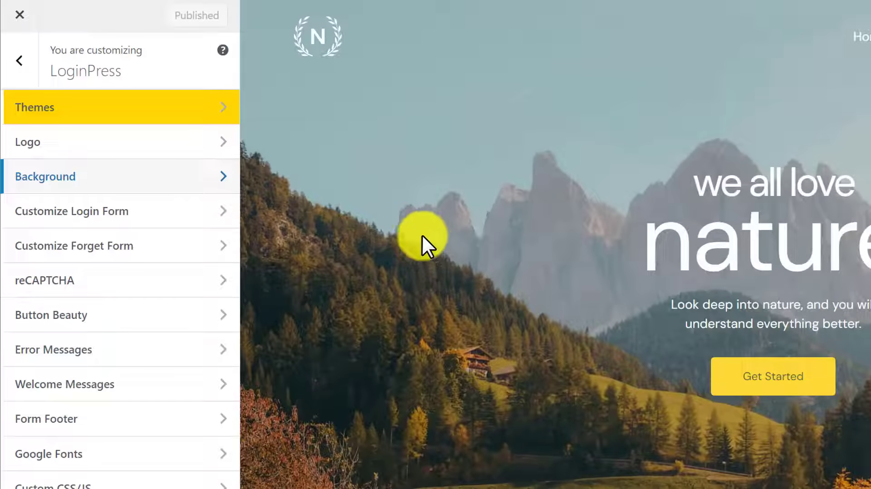
left_click(129, 213)
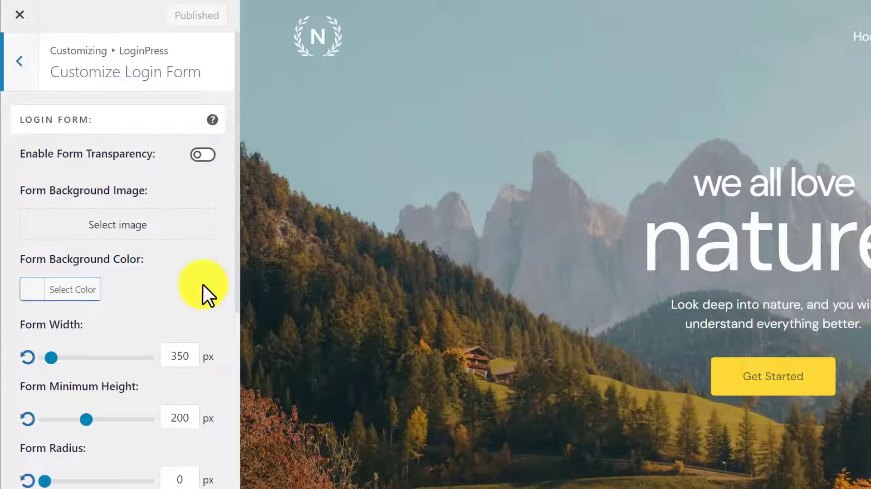
left_click(144, 232)
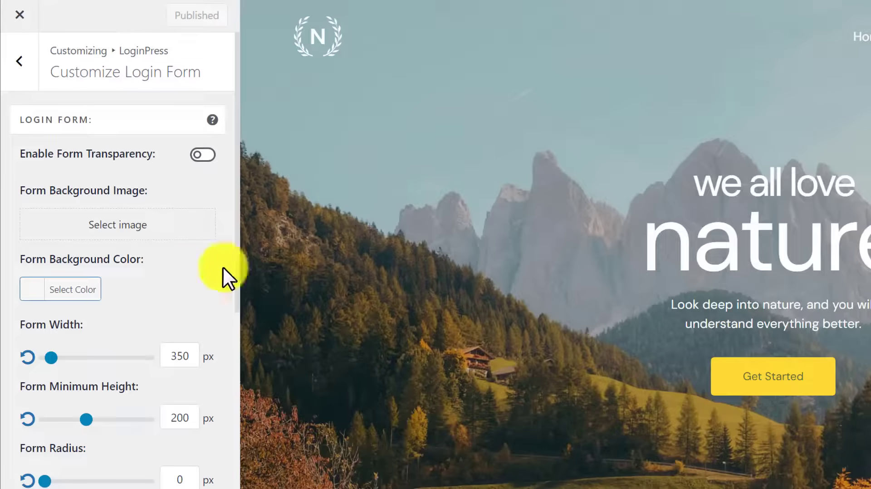
left_click(24, 294)
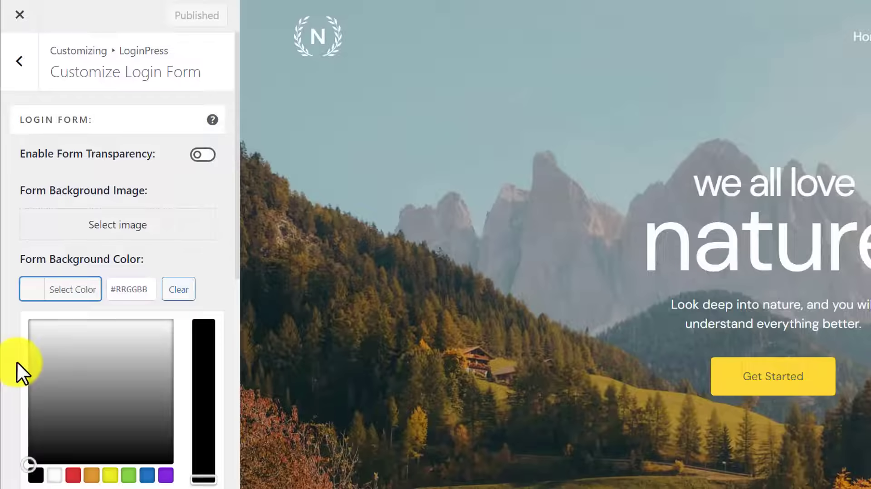
left_click(110, 475)
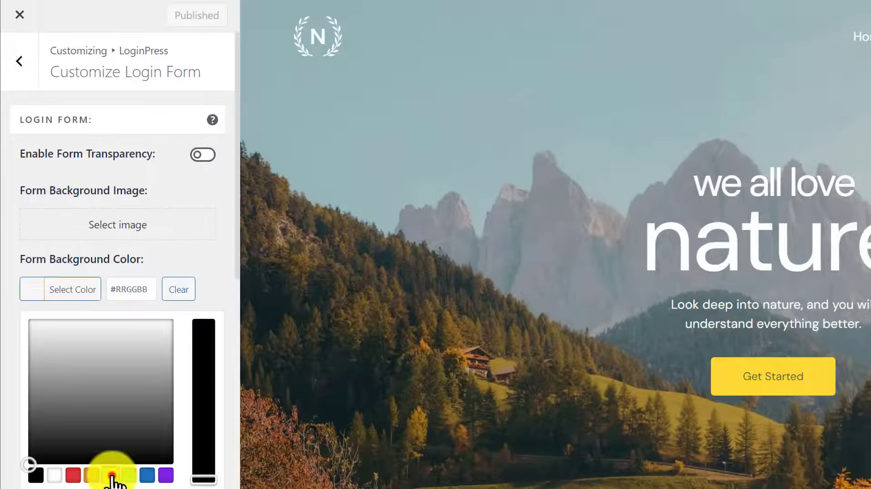
left_click(2, 357)
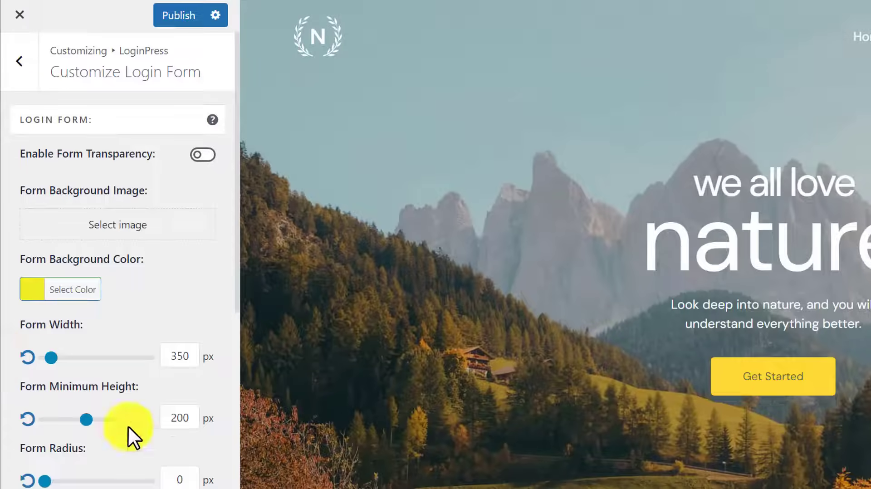
scroll(116, 408, "down", 2)
scroll(116, 406, "down", 5)
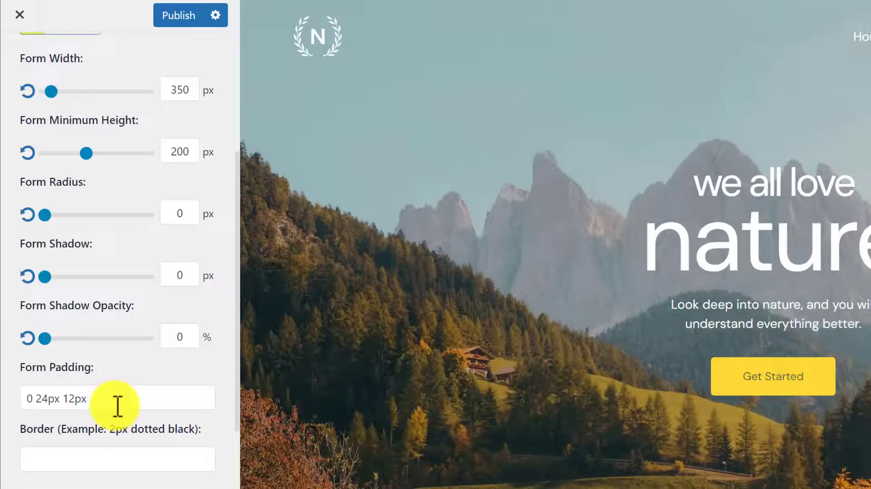
left_click(173, 18)
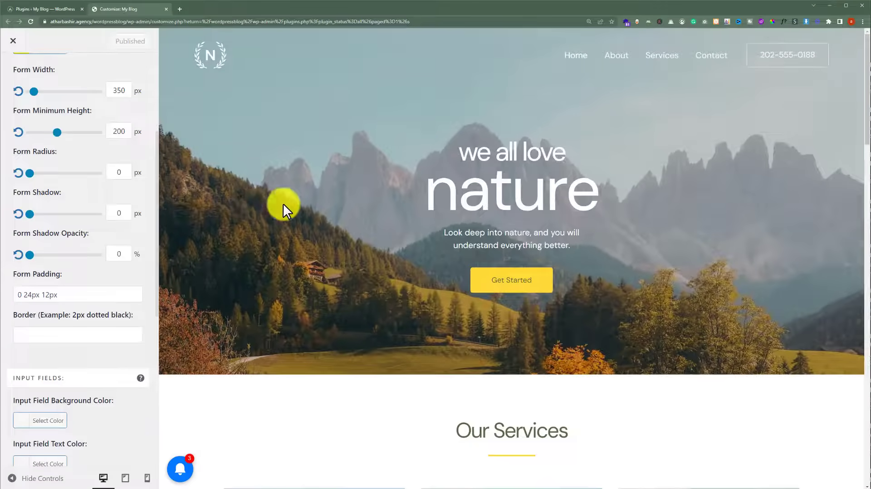
Step: Switch to the incognito window and reload the login page to check the published background and form color
mouse_move(593, 484)
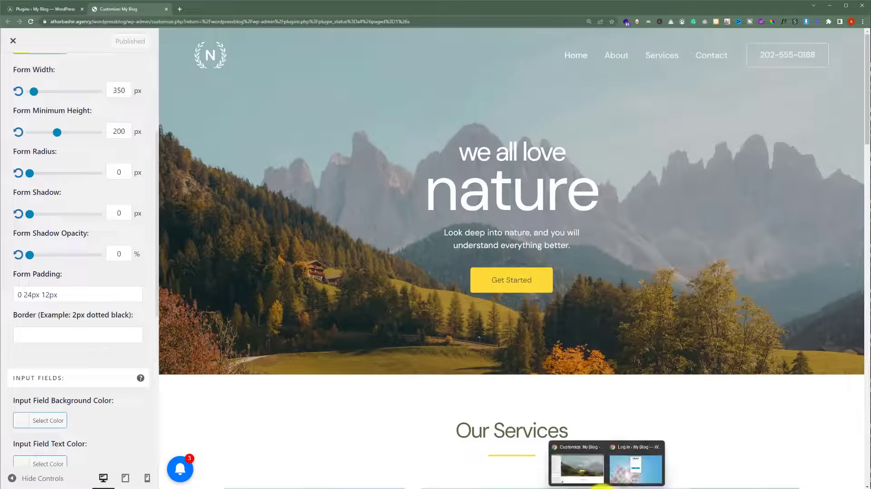
left_click(626, 472)
key("F5")
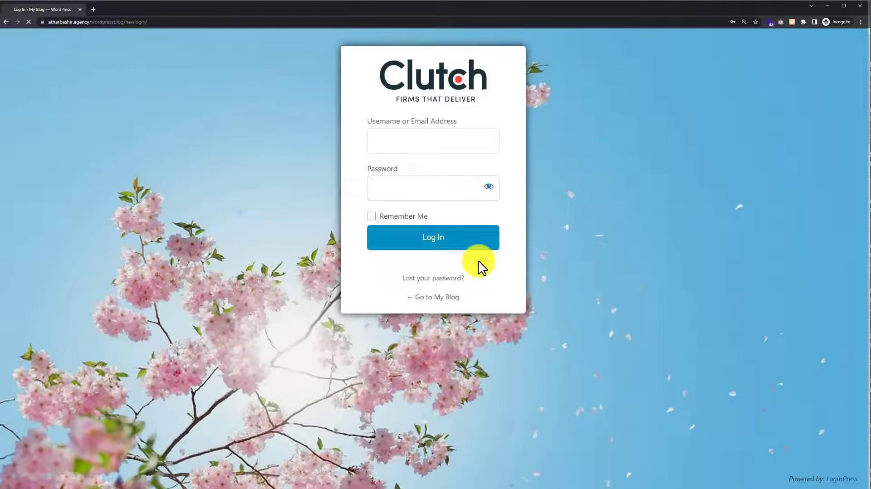